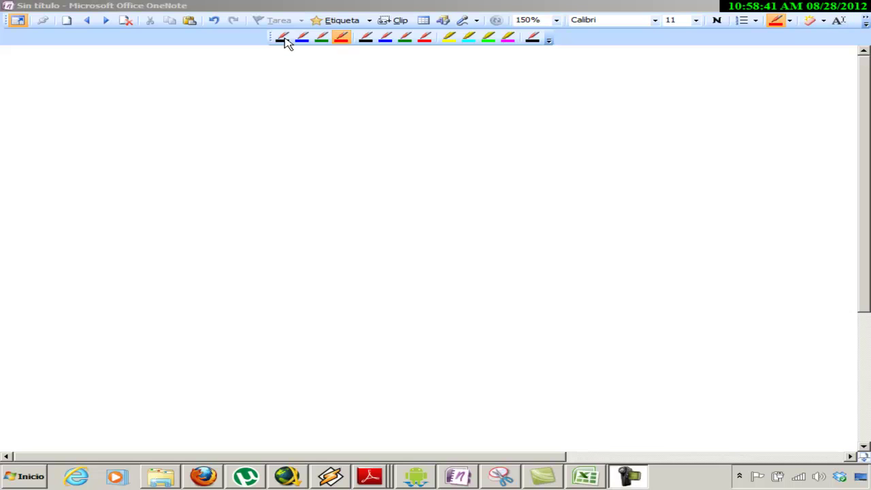
Handwrite f(x) = −3x⁴ + 4x³ in black ink
{"action": "left_click", "coordinate": [283, 38]}
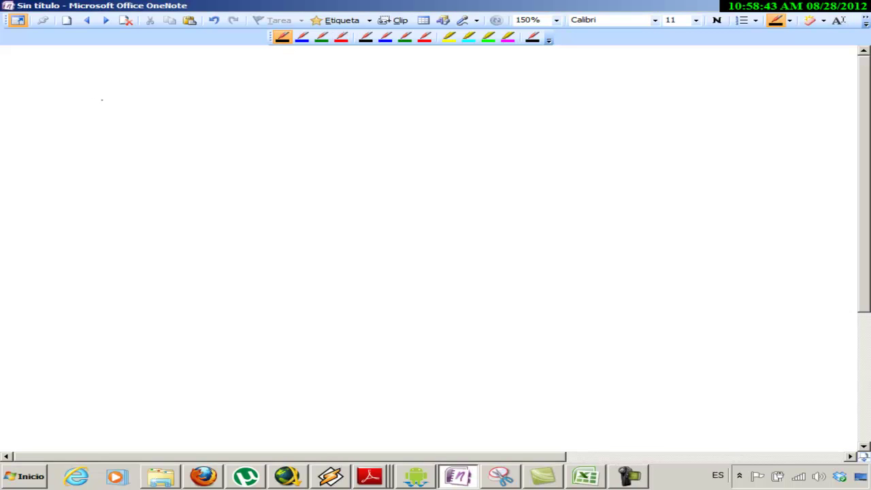
{"action": "mouse_move", "coordinate": [88, 64]}
{"action": "left_mouse_down"}
{"action": "mouse_move", "coordinate": [87, 102]}
{"action": "mouse_move", "coordinate": [83, 96]}
{"action": "mouse_move", "coordinate": [99, 95]}
{"action": "left_mouse_up"}
{"action": "left_click_drag", "start_coordinate": [105, 83], "coordinate": [115, 95]}
{"action": "left_click_drag", "start_coordinate": [119, 85], "coordinate": [126, 93]}
{"action": "left_click_drag", "start_coordinate": [134, 89], "coordinate": [159, 96]}
{"action": "mouse_move", "coordinate": [177, 79]}
{"action": "left_mouse_down"}
{"action": "mouse_move", "coordinate": [188, 93]}
{"action": "mouse_move", "coordinate": [181, 96]}
{"action": "left_mouse_up"}
{"action": "left_click_drag", "start_coordinate": [191, 72], "coordinate": [210, 89]}
{"action": "left_click_drag", "start_coordinate": [219, 73], "coordinate": [229, 83]}
{"action": "mouse_move", "coordinate": [226, 74]}
{"action": "left_mouse_down"}
{"action": "mouse_move", "coordinate": [227, 94]}
{"action": "mouse_move", "coordinate": [242, 91]}
{"action": "left_mouse_up"}
{"action": "mouse_move", "coordinate": [242, 78]}
{"action": "left_mouse_down"}
{"action": "mouse_move", "coordinate": [236, 93]}
{"action": "mouse_move", "coordinate": [244, 79]}
{"action": "mouse_move", "coordinate": [209, 98]}
{"action": "left_mouse_up"}
{"action": "left_click_drag", "start_coordinate": [204, 90], "coordinate": [217, 89]}
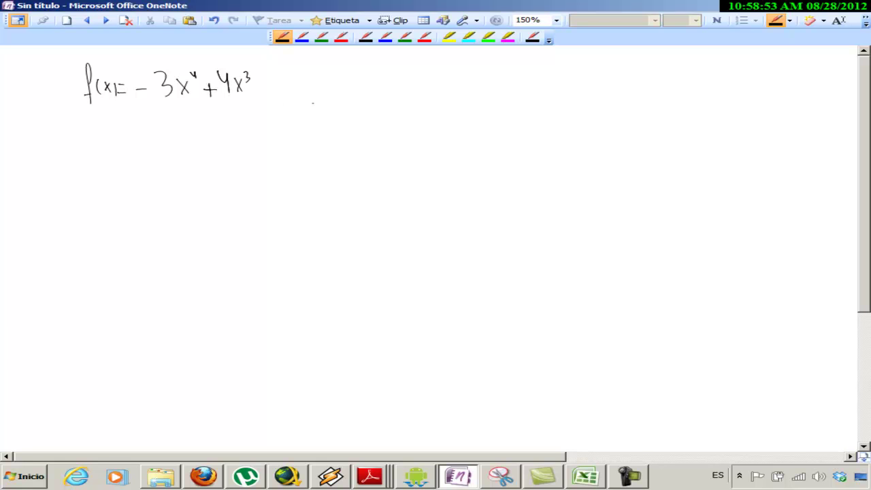
Write the domain Dom: ℝ to the right of the function
{"action": "mouse_move", "coordinate": [380, 62]}
{"action": "left_mouse_down"}
{"action": "mouse_move", "coordinate": [379, 85]}
{"action": "mouse_move", "coordinate": [415, 80]}
{"action": "left_mouse_up"}
{"action": "left_click", "coordinate": [426, 70]}
{"action": "left_click", "coordinate": [426, 78]}
{"action": "mouse_move", "coordinate": [448, 57]}
{"action": "left_mouse_down"}
{"action": "mouse_move", "coordinate": [448, 77]}
{"action": "mouse_move", "coordinate": [461, 75]}
{"action": "mouse_move", "coordinate": [444, 79]}
{"action": "left_mouse_up"}
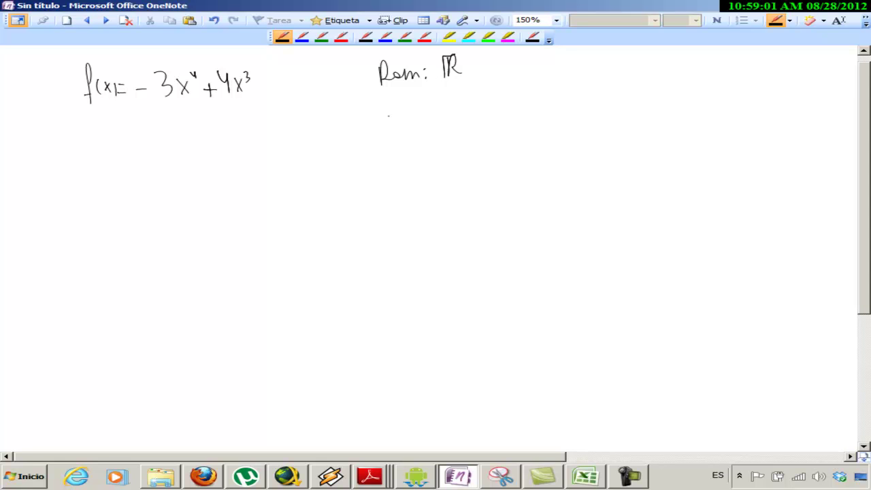
Write the two limit headings, lim as x→−∞ and lim as x→+∞
{"action": "mouse_move", "coordinate": [339, 126]}
{"action": "left_mouse_down"}
{"action": "mouse_move", "coordinate": [348, 101]}
{"action": "mouse_move", "coordinate": [361, 122]}
{"action": "mouse_move", "coordinate": [378, 122]}
{"action": "mouse_move", "coordinate": [354, 146]}
{"action": "left_mouse_up"}
{"action": "mouse_move", "coordinate": [352, 136]}
{"action": "left_mouse_down"}
{"action": "mouse_move", "coordinate": [344, 146]}
{"action": "mouse_move", "coordinate": [366, 140]}
{"action": "left_mouse_up"}
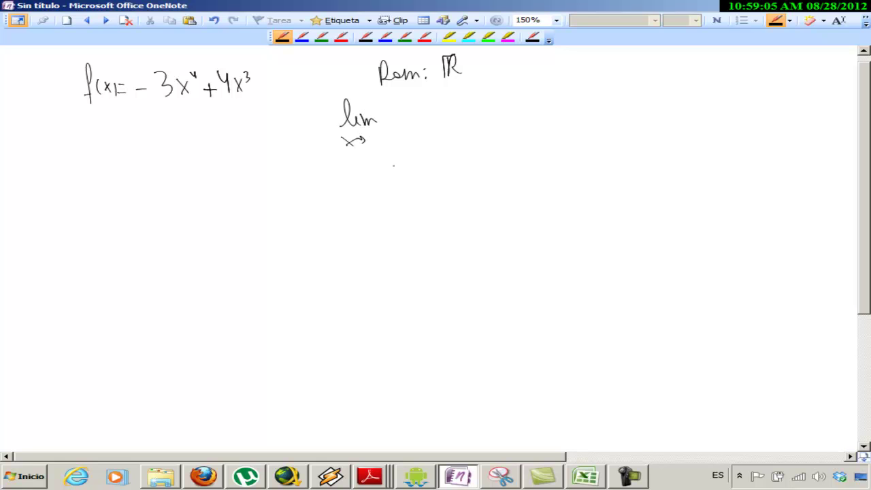
{"action": "mouse_move", "coordinate": [523, 120]}
{"action": "left_mouse_down"}
{"action": "mouse_move", "coordinate": [558, 117]}
{"action": "mouse_move", "coordinate": [535, 134]}
{"action": "left_mouse_up"}
{"action": "left_click_drag", "start_coordinate": [535, 127], "coordinate": [525, 135]}
{"action": "left_click_drag", "start_coordinate": [530, 130], "coordinate": [574, 127]}
{"action": "left_click_drag", "start_coordinate": [368, 139], "coordinate": [376, 138]}
{"action": "left_click_drag", "start_coordinate": [383, 137], "coordinate": [392, 138]}
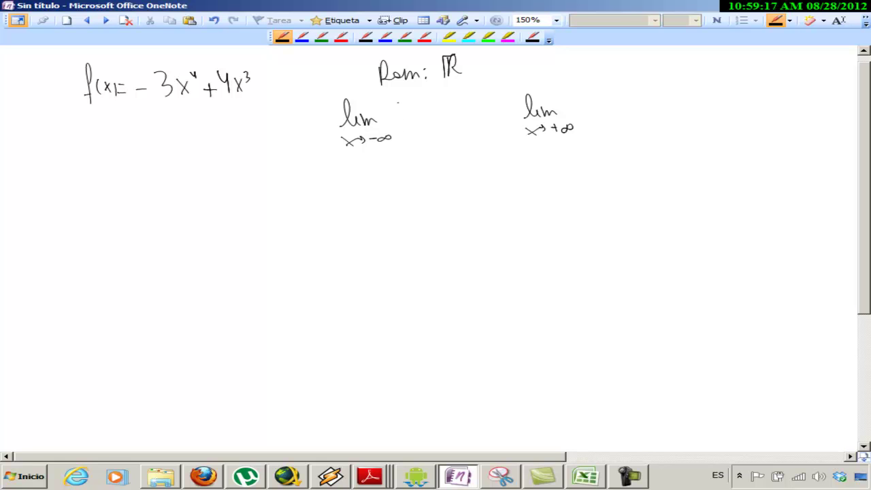
Complete both limits as f(x) = −∞
{"action": "mouse_move", "coordinate": [403, 102]}
{"action": "left_mouse_down"}
{"action": "mouse_move", "coordinate": [396, 129]}
{"action": "mouse_move", "coordinate": [409, 123]}
{"action": "left_mouse_up"}
{"action": "left_click_drag", "start_coordinate": [413, 110], "coordinate": [420, 120]}
{"action": "left_click_drag", "start_coordinate": [419, 109], "coordinate": [417, 123]}
{"action": "left_click_drag", "start_coordinate": [426, 116], "coordinate": [435, 116]}
{"action": "left_click_drag", "start_coordinate": [426, 120], "coordinate": [436, 120]}
{"action": "mouse_move", "coordinate": [582, 89]}
{"action": "left_mouse_down"}
{"action": "mouse_move", "coordinate": [575, 121]}
{"action": "mouse_move", "coordinate": [602, 113]}
{"action": "left_mouse_up"}
{"action": "left_click_drag", "start_coordinate": [602, 105], "coordinate": [595, 114]}
{"action": "left_click_drag", "start_coordinate": [605, 105], "coordinate": [608, 115]}
{"action": "left_click_drag", "start_coordinate": [612, 105], "coordinate": [648, 108]}
{"action": "mouse_move", "coordinate": [661, 107]}
{"action": "left_mouse_down"}
{"action": "mouse_move", "coordinate": [672, 104]}
{"action": "mouse_move", "coordinate": [652, 109]}
{"action": "left_mouse_up"}
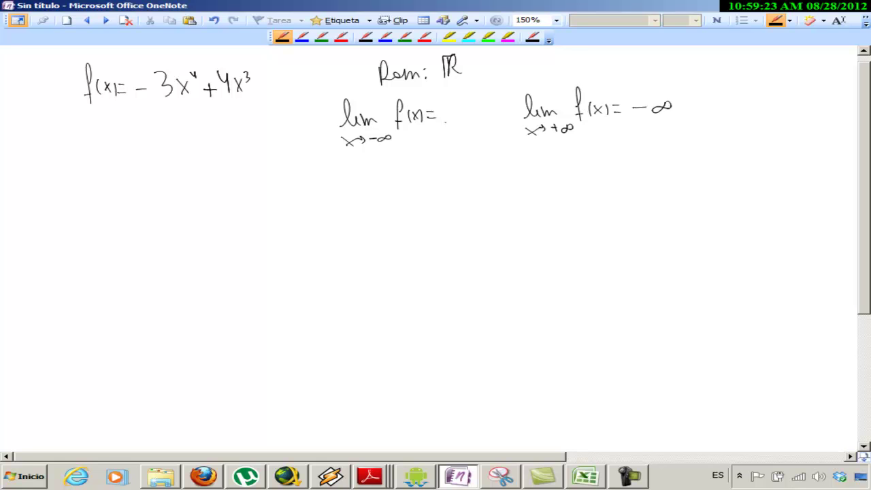
{"action": "left_click_drag", "start_coordinate": [439, 112], "coordinate": [448, 112]}
{"action": "mouse_move", "coordinate": [451, 113]}
{"action": "left_mouse_down"}
{"action": "mouse_move", "coordinate": [464, 109]}
{"action": "mouse_move", "coordinate": [453, 113]}
{"action": "left_mouse_up"}
Return to black ink and write x=0 ⇒ y=0 for the y-intercept
{"action": "left_click", "coordinate": [305, 43]}
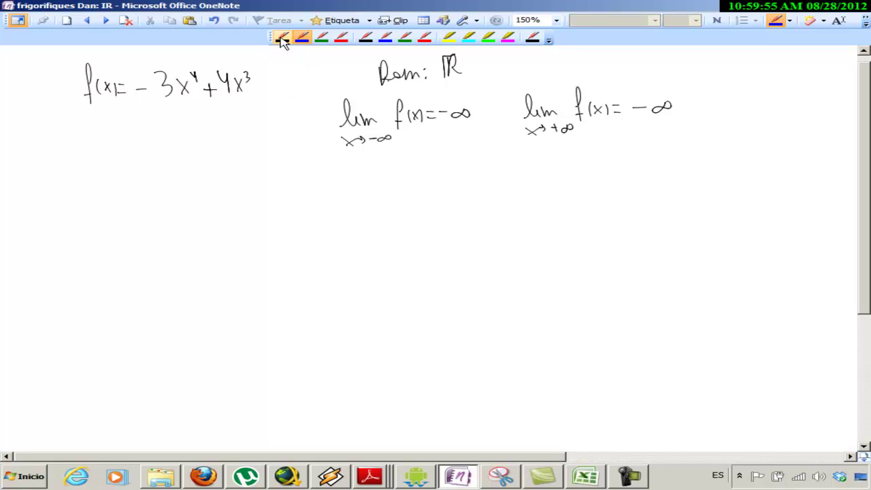
{"action": "left_click", "coordinate": [282, 38]}
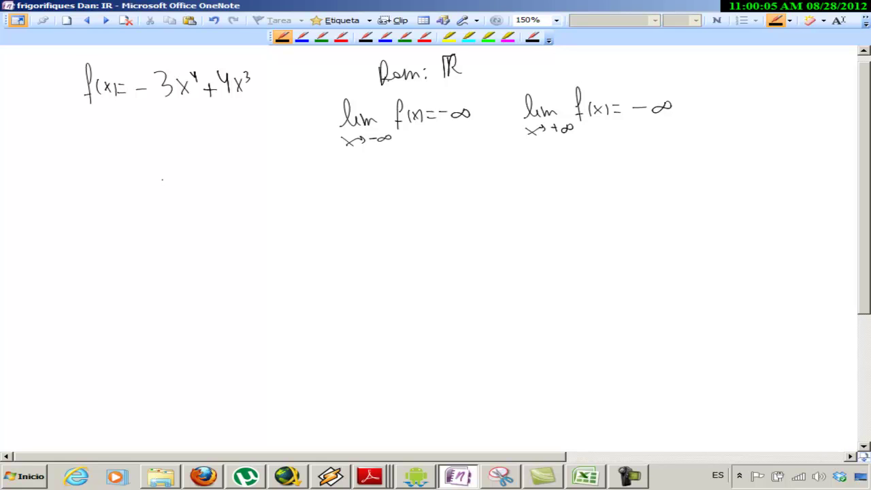
{"action": "mouse_move", "coordinate": [107, 181]}
{"action": "left_mouse_down"}
{"action": "mouse_move", "coordinate": [115, 194]}
{"action": "mouse_move", "coordinate": [130, 184]}
{"action": "left_mouse_up"}
{"action": "mouse_move", "coordinate": [121, 193]}
{"action": "left_mouse_down"}
{"action": "mouse_move", "coordinate": [141, 178]}
{"action": "mouse_move", "coordinate": [182, 197]}
{"action": "mouse_move", "coordinate": [199, 179]}
{"action": "left_mouse_up"}
{"action": "left_click_drag", "start_coordinate": [187, 185], "coordinate": [211, 170]}
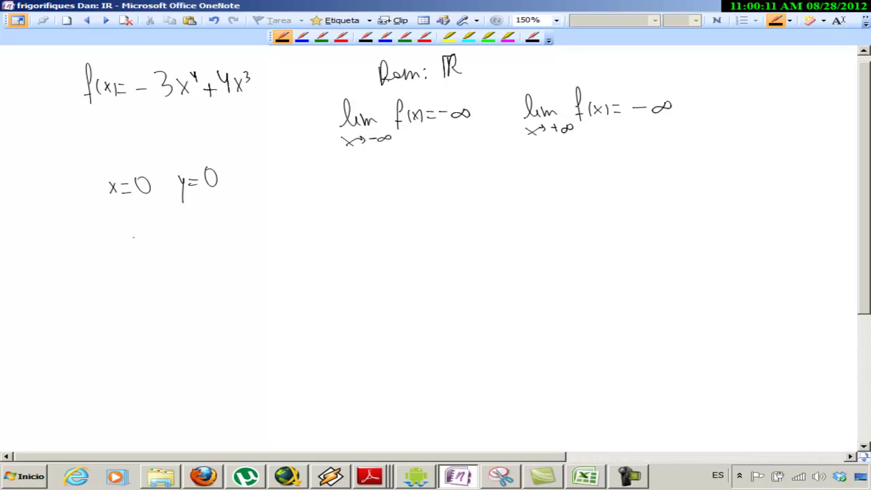
Write the equation −3x⁴ + 4x³ = 0 ⇒
{"action": "left_click_drag", "start_coordinate": [107, 229], "coordinate": [127, 239]}
{"action": "left_click_drag", "start_coordinate": [138, 226], "coordinate": [141, 237]}
{"action": "left_click_drag", "start_coordinate": [149, 221], "coordinate": [172, 231]}
{"action": "left_click_drag", "start_coordinate": [187, 217], "coordinate": [193, 239]}
{"action": "mouse_move", "coordinate": [201, 222]}
{"action": "left_mouse_down"}
{"action": "mouse_move", "coordinate": [213, 236]}
{"action": "mouse_move", "coordinate": [217, 225]}
{"action": "mouse_move", "coordinate": [238, 232]}
{"action": "left_mouse_up"}
{"action": "left_click_drag", "start_coordinate": [247, 215], "coordinate": [275, 225]}
{"action": "left_click_drag", "start_coordinate": [266, 230], "coordinate": [310, 227]}
Factor it as x³·(−3x + 4) = 0
{"action": "mouse_move", "coordinate": [319, 209]}
{"action": "left_mouse_down"}
{"action": "mouse_move", "coordinate": [319, 219]}
{"action": "mouse_move", "coordinate": [348, 233]}
{"action": "mouse_move", "coordinate": [363, 221]}
{"action": "left_mouse_up"}
{"action": "mouse_move", "coordinate": [365, 208]}
{"action": "left_mouse_down"}
{"action": "mouse_move", "coordinate": [368, 226]}
{"action": "mouse_move", "coordinate": [392, 225]}
{"action": "left_mouse_up"}
{"action": "mouse_move", "coordinate": [392, 210]}
{"action": "left_mouse_down"}
{"action": "mouse_move", "coordinate": [383, 225]}
{"action": "mouse_move", "coordinate": [405, 217]}
{"action": "left_mouse_up"}
{"action": "left_click_drag", "start_coordinate": [400, 210], "coordinate": [400, 222]}
{"action": "mouse_move", "coordinate": [412, 204]}
{"action": "left_mouse_down"}
{"action": "mouse_move", "coordinate": [423, 230]}
{"action": "mouse_move", "coordinate": [505, 182]}
{"action": "left_mouse_up"}
Branch off the factor x³ = 0 to get the root x = 0
{"action": "left_click_drag", "start_coordinate": [494, 182], "coordinate": [519, 184]}
{"action": "mouse_move", "coordinate": [519, 174]}
{"action": "left_mouse_down"}
{"action": "mouse_move", "coordinate": [511, 184]}
{"action": "mouse_move", "coordinate": [524, 174]}
{"action": "left_mouse_up"}
{"action": "left_click_drag", "start_coordinate": [529, 175], "coordinate": [539, 181]}
{"action": "left_click_drag", "start_coordinate": [553, 164], "coordinate": [584, 175]}
{"action": "mouse_move", "coordinate": [587, 164]}
{"action": "left_mouse_down"}
{"action": "mouse_move", "coordinate": [589, 179]}
{"action": "mouse_move", "coordinate": [640, 172]}
{"action": "left_mouse_up"}
{"action": "left_click_drag", "start_coordinate": [647, 157], "coordinate": [648, 158]}
Solve −3x + 4 = 0 for the second root x = 4/3
{"action": "mouse_move", "coordinate": [486, 203]}
{"action": "left_mouse_down"}
{"action": "mouse_move", "coordinate": [493, 220]}
{"action": "mouse_move", "coordinate": [500, 215]}
{"action": "left_mouse_up"}
{"action": "left_click", "coordinate": [502, 223]}
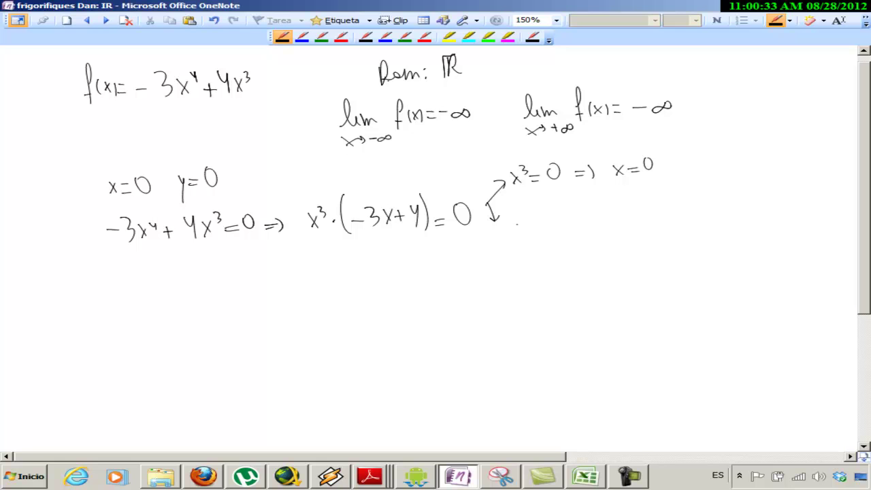
{"action": "left_click_drag", "start_coordinate": [509, 223], "coordinate": [521, 223]}
{"action": "mouse_move", "coordinate": [521, 211]}
{"action": "left_mouse_down"}
{"action": "mouse_move", "coordinate": [530, 230]}
{"action": "mouse_move", "coordinate": [558, 232]}
{"action": "mouse_move", "coordinate": [569, 221]}
{"action": "left_mouse_up"}
{"action": "mouse_move", "coordinate": [577, 212]}
{"action": "left_mouse_down"}
{"action": "mouse_move", "coordinate": [584, 225]}
{"action": "mouse_move", "coordinate": [608, 212]}
{"action": "mouse_move", "coordinate": [637, 221]}
{"action": "left_mouse_up"}
{"action": "left_click_drag", "start_coordinate": [646, 209], "coordinate": [659, 217]}
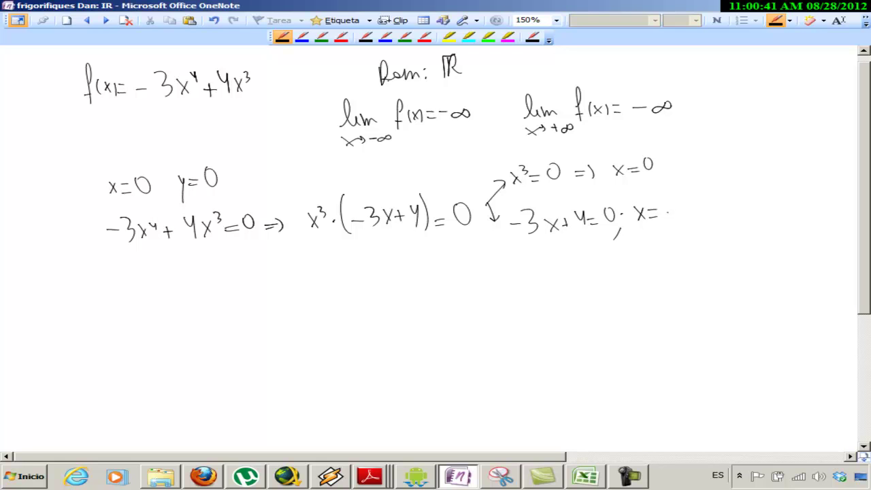
{"action": "left_click_drag", "start_coordinate": [671, 191], "coordinate": [683, 200]}
{"action": "mouse_move", "coordinate": [682, 190]}
{"action": "left_mouse_down"}
{"action": "mouse_move", "coordinate": [683, 208]}
{"action": "mouse_move", "coordinate": [693, 211]}
{"action": "left_mouse_up"}
{"action": "left_click_drag", "start_coordinate": [679, 217], "coordinate": [682, 238]}
Note the intercept points (0,0) and (4/3, 0)
{"action": "left_click_drag", "start_coordinate": [743, 142], "coordinate": [741, 164]}
{"action": "left_click_drag", "start_coordinate": [755, 150], "coordinate": [763, 166]}
{"action": "left_click_drag", "start_coordinate": [772, 148], "coordinate": [787, 166]}
{"action": "left_click_drag", "start_coordinate": [745, 187], "coordinate": [757, 203]}
{"action": "mouse_move", "coordinate": [750, 207]}
{"action": "left_mouse_down"}
{"action": "mouse_move", "coordinate": [755, 219]}
{"action": "mouse_move", "coordinate": [770, 201]}
{"action": "left_mouse_up"}
{"action": "left_click_drag", "start_coordinate": [787, 189], "coordinate": [742, 208]}
{"action": "left_click_drag", "start_coordinate": [793, 176], "coordinate": [795, 200]}
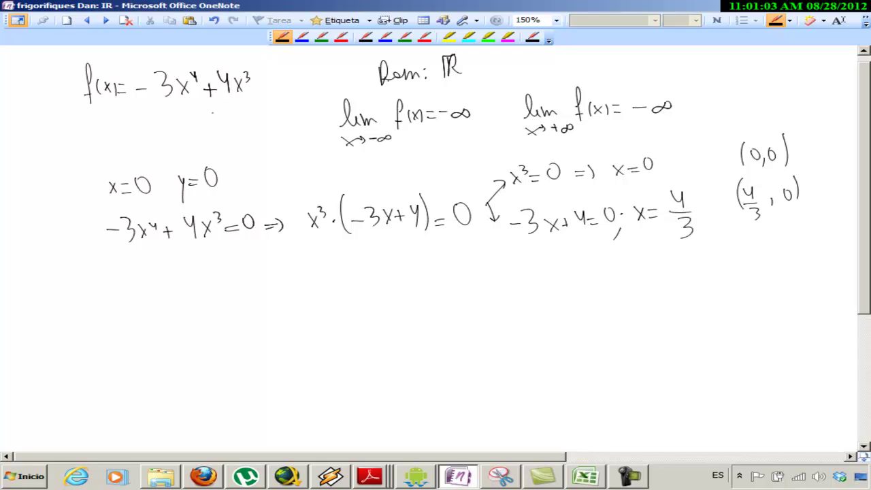
Begin the derivative line as f'(x) = −12x³
{"action": "mouse_move", "coordinate": [53, 275]}
{"action": "left_mouse_down"}
{"action": "mouse_move", "coordinate": [47, 315]}
{"action": "mouse_move", "coordinate": [64, 276]}
{"action": "left_mouse_up"}
{"action": "mouse_move", "coordinate": [68, 289]}
{"action": "left_mouse_down"}
{"action": "mouse_move", "coordinate": [66, 304]}
{"action": "mouse_move", "coordinate": [78, 299]}
{"action": "left_mouse_up"}
{"action": "mouse_move", "coordinate": [81, 290]}
{"action": "left_mouse_down"}
{"action": "mouse_move", "coordinate": [84, 301]}
{"action": "mouse_move", "coordinate": [94, 291]}
{"action": "left_mouse_up"}
{"action": "left_click_drag", "start_coordinate": [88, 298], "coordinate": [129, 297]}
{"action": "mouse_move", "coordinate": [135, 279]}
{"action": "left_mouse_down"}
{"action": "mouse_move", "coordinate": [149, 297]}
{"action": "mouse_move", "coordinate": [162, 292]}
{"action": "mouse_move", "coordinate": [155, 295]}
{"action": "left_mouse_up"}
{"action": "left_click_drag", "start_coordinate": [163, 274], "coordinate": [164, 281]}
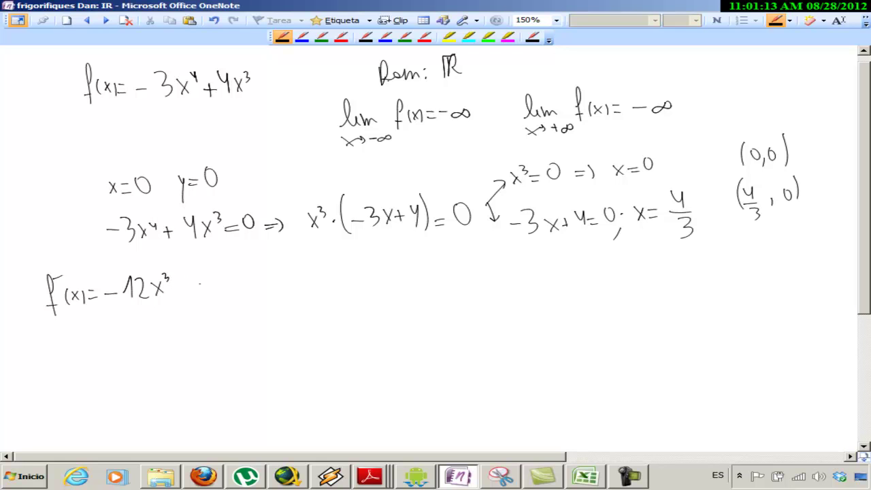
Extend the derivative to f'(x) = −12x³ + 12x² = 0
{"action": "left_click_drag", "start_coordinate": [179, 277], "coordinate": [180, 293]}
{"action": "left_click_drag", "start_coordinate": [172, 288], "coordinate": [188, 288]}
{"action": "mouse_move", "coordinate": [195, 279]}
{"action": "left_mouse_down"}
{"action": "mouse_move", "coordinate": [197, 295]}
{"action": "mouse_move", "coordinate": [232, 293]}
{"action": "left_mouse_up"}
{"action": "left_click_drag", "start_coordinate": [229, 273], "coordinate": [235, 279]}
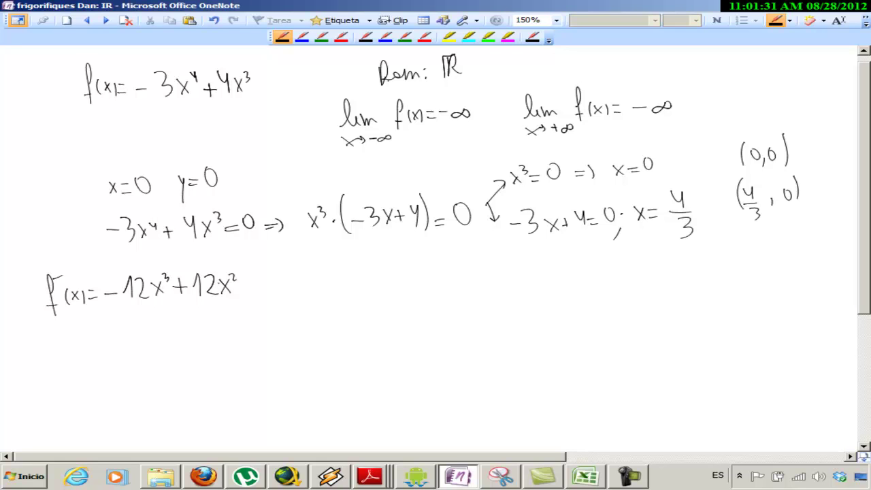
{"action": "left_click_drag", "start_coordinate": [241, 285], "coordinate": [255, 284]}
{"action": "left_click_drag", "start_coordinate": [243, 292], "coordinate": [269, 274]}
Write ⇒ and the common factor 12x² with an opening bracket
{"action": "left_click_drag", "start_coordinate": [285, 277], "coordinate": [297, 278]}
{"action": "mouse_move", "coordinate": [286, 280]}
{"action": "left_mouse_down"}
{"action": "mouse_move", "coordinate": [296, 280]}
{"action": "mouse_move", "coordinate": [295, 288]}
{"action": "mouse_move", "coordinate": [329, 280]}
{"action": "left_mouse_up"}
{"action": "left_click_drag", "start_coordinate": [335, 268], "coordinate": [345, 285]}
{"action": "mouse_move", "coordinate": [344, 275]}
{"action": "left_mouse_down"}
{"action": "mouse_move", "coordinate": [355, 286]}
{"action": "mouse_move", "coordinate": [346, 285]}
{"action": "left_mouse_up"}
{"action": "left_click", "coordinate": [359, 279]}
{"action": "left_click_drag", "start_coordinate": [377, 254], "coordinate": [373, 288]}
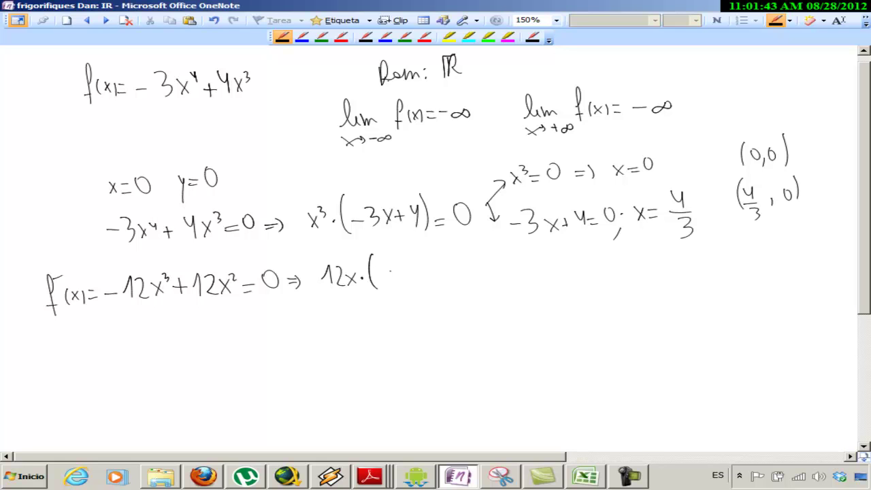
Complete the factored form 12x²(−x + 1) = 0, correcting the exponents
{"action": "left_click_drag", "start_coordinate": [379, 273], "coordinate": [389, 274]}
{"action": "mouse_move", "coordinate": [389, 265]}
{"action": "left_mouse_down"}
{"action": "mouse_move", "coordinate": [402, 276]}
{"action": "mouse_move", "coordinate": [393, 278]}
{"action": "left_mouse_up"}
{"action": "left_click_drag", "start_coordinate": [400, 260], "coordinate": [417, 273]}
{"action": "mouse_move", "coordinate": [413, 269]}
{"action": "left_mouse_down"}
{"action": "mouse_move", "coordinate": [440, 274]}
{"action": "mouse_move", "coordinate": [432, 274]}
{"action": "left_mouse_up"}
{"action": "mouse_move", "coordinate": [445, 250]}
{"action": "left_mouse_down"}
{"action": "mouse_move", "coordinate": [447, 279]}
{"action": "mouse_move", "coordinate": [472, 272]}
{"action": "left_mouse_up"}
{"action": "left_click_drag", "start_coordinate": [488, 252], "coordinate": [487, 256]}
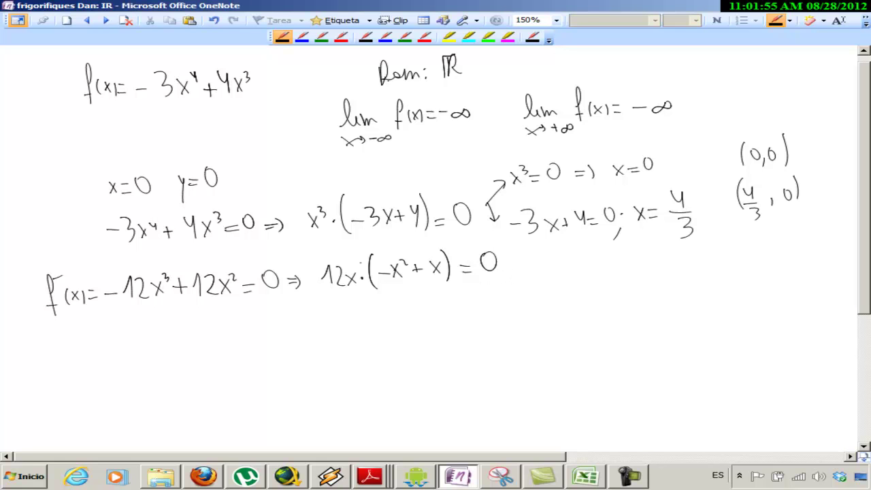
{"action": "mouse_move", "coordinate": [357, 262]}
{"action": "left_mouse_down"}
{"action": "mouse_move", "coordinate": [444, 266]}
{"action": "mouse_move", "coordinate": [443, 277]}
{"action": "left_mouse_up"}
Write the critical points x = 0 and x = 1
{"action": "mouse_move", "coordinate": [536, 246]}
{"action": "left_mouse_down"}
{"action": "mouse_move", "coordinate": [544, 255]}
{"action": "mouse_move", "coordinate": [558, 249]}
{"action": "left_mouse_up"}
{"action": "left_click_drag", "start_coordinate": [569, 245], "coordinate": [568, 245]}
{"action": "left_click_drag", "start_coordinate": [517, 264], "coordinate": [524, 285]}
{"action": "left_click_drag", "start_coordinate": [518, 280], "coordinate": [530, 282]}
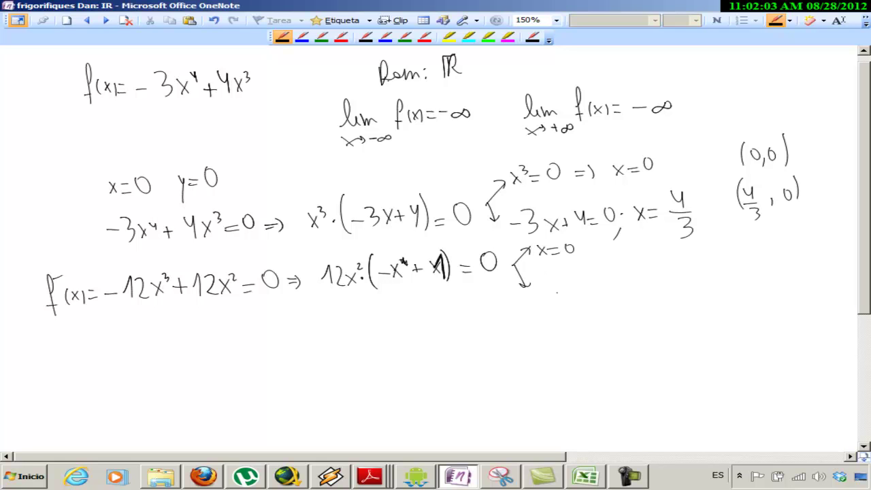
{"action": "left_click_drag", "start_coordinate": [540, 280], "coordinate": [550, 291]}
{"action": "mouse_move", "coordinate": [549, 281]}
{"action": "left_mouse_down"}
{"action": "mouse_move", "coordinate": [541, 291]}
{"action": "mouse_move", "coordinate": [562, 283]}
{"action": "left_mouse_up"}
{"action": "left_click_drag", "start_coordinate": [552, 289], "coordinate": [577, 291]}
Draw a number line below with ticks labelled 0 and 1
{"action": "left_click_drag", "start_coordinate": [210, 350], "coordinate": [663, 337]}
{"action": "left_click_drag", "start_coordinate": [318, 337], "coordinate": [321, 371]}
{"action": "left_click_drag", "start_coordinate": [521, 333], "coordinate": [522, 348]}
{"action": "mouse_move", "coordinate": [521, 366]}
{"action": "left_mouse_down"}
{"action": "mouse_move", "coordinate": [524, 357]}
{"action": "mouse_move", "coordinate": [525, 376]}
{"action": "left_mouse_up"}
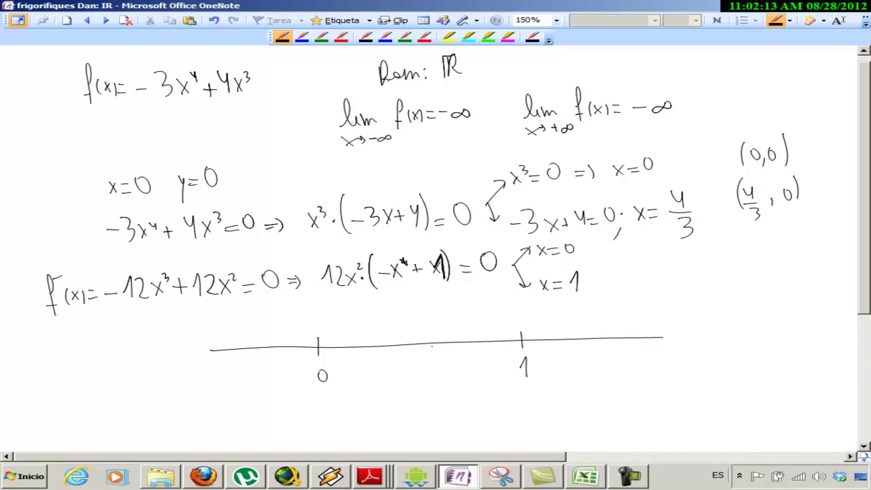
In red ink, label test values −1, 0'5 and 2 above the number line
{"action": "left_click", "coordinate": [341, 38]}
{"action": "left_click_drag", "start_coordinate": [421, 323], "coordinate": [428, 324]}
{"action": "left_click_drag", "start_coordinate": [440, 319], "coordinate": [434, 330]}
{"action": "left_click_drag", "start_coordinate": [587, 315], "coordinate": [602, 323]}
{"action": "left_click_drag", "start_coordinate": [240, 327], "coordinate": [267, 333]}
Write f'(−1) = + under the line
{"action": "mouse_move", "coordinate": [194, 369]}
{"action": "left_mouse_down"}
{"action": "mouse_move", "coordinate": [190, 401]}
{"action": "mouse_move", "coordinate": [197, 394]}
{"action": "left_mouse_up"}
{"action": "mouse_move", "coordinate": [203, 369]}
{"action": "left_mouse_down"}
{"action": "mouse_move", "coordinate": [196, 375]}
{"action": "mouse_move", "coordinate": [205, 392]}
{"action": "left_mouse_up"}
{"action": "left_click_drag", "start_coordinate": [209, 385], "coordinate": [231, 390]}
{"action": "left_click_drag", "start_coordinate": [235, 383], "coordinate": [244, 383]}
{"action": "mouse_move", "coordinate": [235, 388]}
{"action": "left_mouse_down"}
{"action": "mouse_move", "coordinate": [259, 391]}
{"action": "mouse_move", "coordinate": [270, 379]}
{"action": "left_mouse_up"}
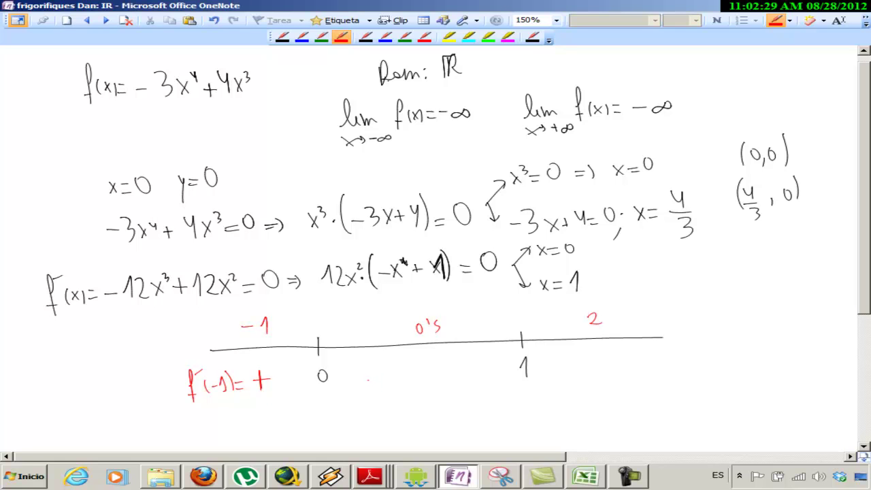
Mark f'(0'5) as positive and f' negative at 2
{"action": "mouse_move", "coordinate": [365, 366]}
{"action": "left_mouse_down"}
{"action": "mouse_move", "coordinate": [361, 391]}
{"action": "mouse_move", "coordinate": [366, 370]}
{"action": "mouse_move", "coordinate": [373, 388]}
{"action": "left_mouse_up"}
{"action": "left_click_drag", "start_coordinate": [385, 371], "coordinate": [390, 374]}
{"action": "mouse_move", "coordinate": [402, 369]}
{"action": "left_mouse_down"}
{"action": "mouse_move", "coordinate": [394, 384]}
{"action": "mouse_move", "coordinate": [419, 378]}
{"action": "left_mouse_up"}
{"action": "left_click_drag", "start_coordinate": [412, 384], "coordinate": [420, 384]}
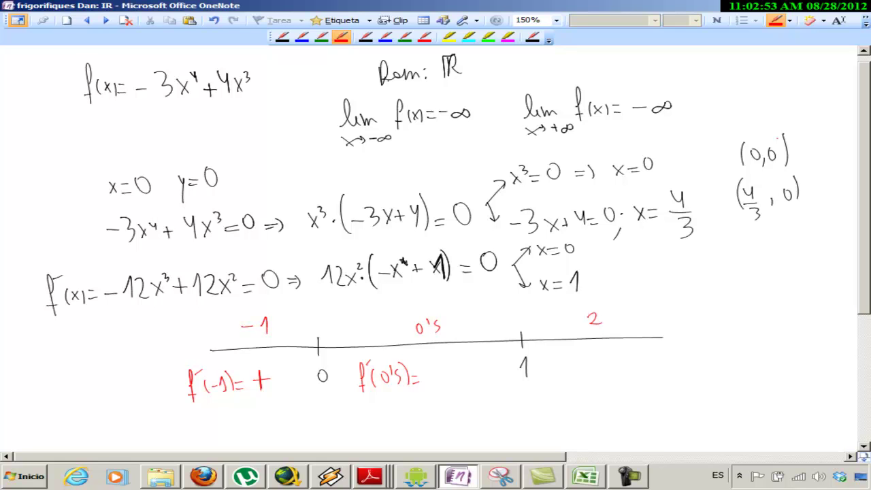
{"action": "mouse_move", "coordinate": [436, 363]}
{"action": "left_mouse_down"}
{"action": "mouse_move", "coordinate": [437, 386]}
{"action": "mouse_move", "coordinate": [447, 374]}
{"action": "left_mouse_up"}
{"action": "left_click_drag", "start_coordinate": [575, 374], "coordinate": [602, 372]}
Circle the x² factor in red and scroll down the page
{"action": "left_click", "coordinate": [338, 37]}
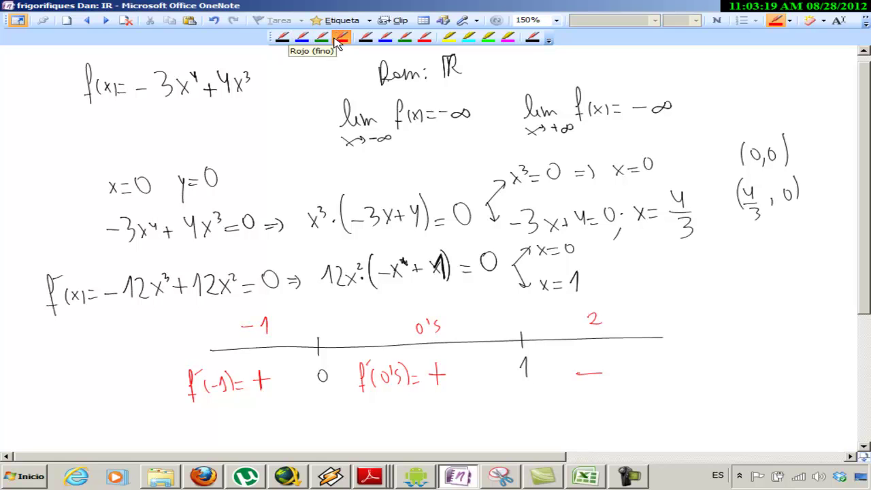
{"action": "left_click_drag", "start_coordinate": [350, 256], "coordinate": [364, 261]}
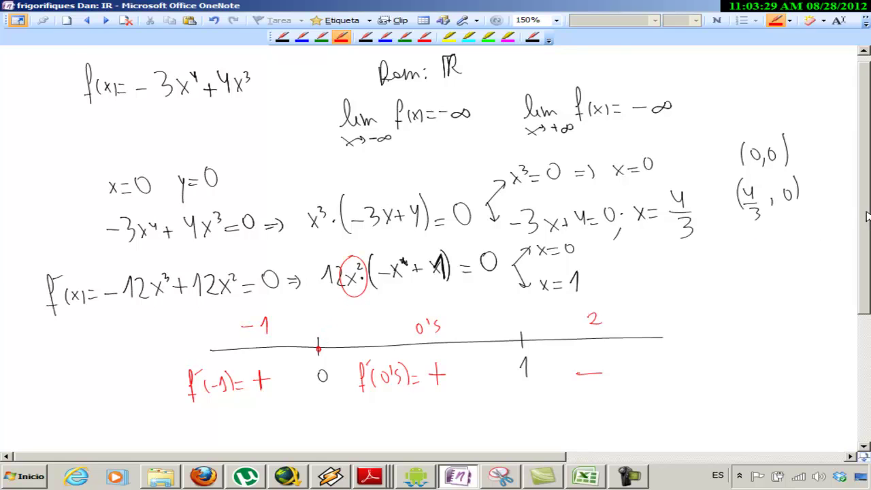
{"action": "left_click_drag", "start_coordinate": [864, 222], "coordinate": [864, 283]}
Handwrite f''(x) = −36x² + 24x = 0 in black ink
{"action": "left_click", "coordinate": [282, 37]}
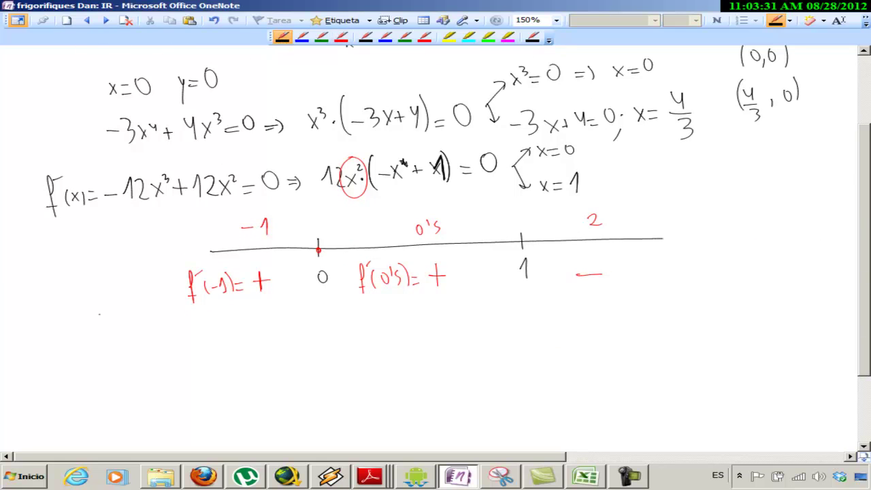
{"action": "mouse_move", "coordinate": [42, 327]}
{"action": "left_mouse_down"}
{"action": "mouse_move", "coordinate": [44, 371]}
{"action": "mouse_move", "coordinate": [49, 359]}
{"action": "left_mouse_up"}
{"action": "mouse_move", "coordinate": [52, 327]}
{"action": "left_mouse_down"}
{"action": "mouse_move", "coordinate": [44, 338]}
{"action": "mouse_move", "coordinate": [63, 359]}
{"action": "mouse_move", "coordinate": [77, 351]}
{"action": "left_mouse_up"}
{"action": "mouse_move", "coordinate": [81, 333]}
{"action": "left_mouse_down"}
{"action": "mouse_move", "coordinate": [86, 350]}
{"action": "mouse_move", "coordinate": [97, 337]}
{"action": "left_mouse_up"}
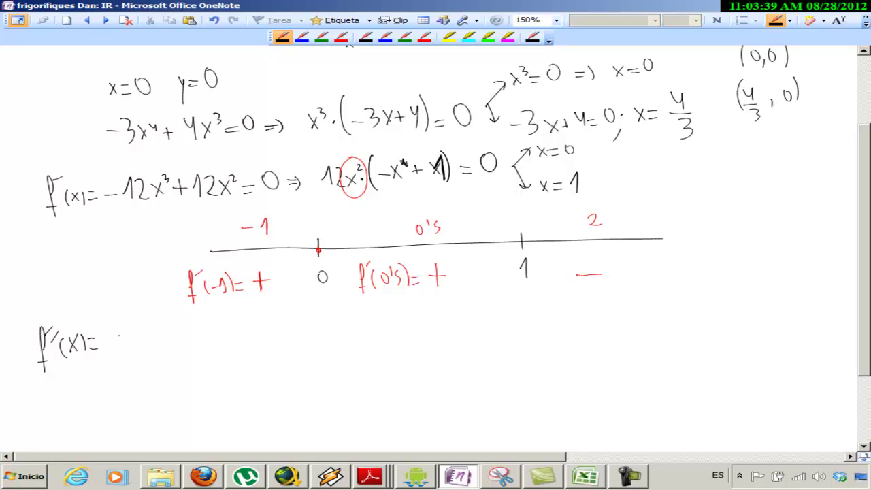
{"action": "mouse_move", "coordinate": [110, 338]}
{"action": "left_mouse_down"}
{"action": "mouse_move", "coordinate": [124, 338]}
{"action": "mouse_move", "coordinate": [125, 347]}
{"action": "left_mouse_up"}
{"action": "mouse_move", "coordinate": [153, 323]}
{"action": "left_mouse_down"}
{"action": "mouse_move", "coordinate": [145, 340]}
{"action": "mouse_move", "coordinate": [191, 330]}
{"action": "left_mouse_up"}
{"action": "mouse_move", "coordinate": [186, 324]}
{"action": "left_mouse_down"}
{"action": "mouse_move", "coordinate": [186, 337]}
{"action": "mouse_move", "coordinate": [215, 340]}
{"action": "left_mouse_up"}
{"action": "mouse_move", "coordinate": [223, 320]}
{"action": "left_mouse_down"}
{"action": "mouse_move", "coordinate": [234, 341]}
{"action": "mouse_move", "coordinate": [267, 336]}
{"action": "left_mouse_up"}
{"action": "mouse_move", "coordinate": [259, 342]}
{"action": "left_mouse_down"}
{"action": "mouse_move", "coordinate": [287, 326]}
{"action": "mouse_move", "coordinate": [356, 323]}
{"action": "left_mouse_up"}
{"action": "mouse_move", "coordinate": [358, 315]}
{"action": "left_mouse_down"}
{"action": "mouse_move", "coordinate": [348, 323]}
{"action": "mouse_move", "coordinate": [369, 313]}
{"action": "left_mouse_up"}
Branch into x = 0 and −36x + 24 = 0, then write the solution x = 2/3
{"action": "left_click_drag", "start_coordinate": [362, 319], "coordinate": [383, 307]}
{"action": "left_click_drag", "start_coordinate": [320, 336], "coordinate": [332, 355]}
{"action": "left_click_drag", "start_coordinate": [327, 352], "coordinate": [356, 356]}
{"action": "mouse_move", "coordinate": [356, 349]}
{"action": "left_mouse_down"}
{"action": "mouse_move", "coordinate": [357, 361]}
{"action": "mouse_move", "coordinate": [392, 359]}
{"action": "left_mouse_up"}
{"action": "left_click_drag", "start_coordinate": [392, 349], "coordinate": [385, 359]}
{"action": "left_click_drag", "start_coordinate": [402, 347], "coordinate": [407, 353]}
{"action": "mouse_move", "coordinate": [408, 343]}
{"action": "left_mouse_down"}
{"action": "mouse_move", "coordinate": [418, 354]}
{"action": "mouse_move", "coordinate": [446, 342]}
{"action": "left_mouse_up"}
{"action": "left_click_drag", "start_coordinate": [454, 338], "coordinate": [463, 362]}
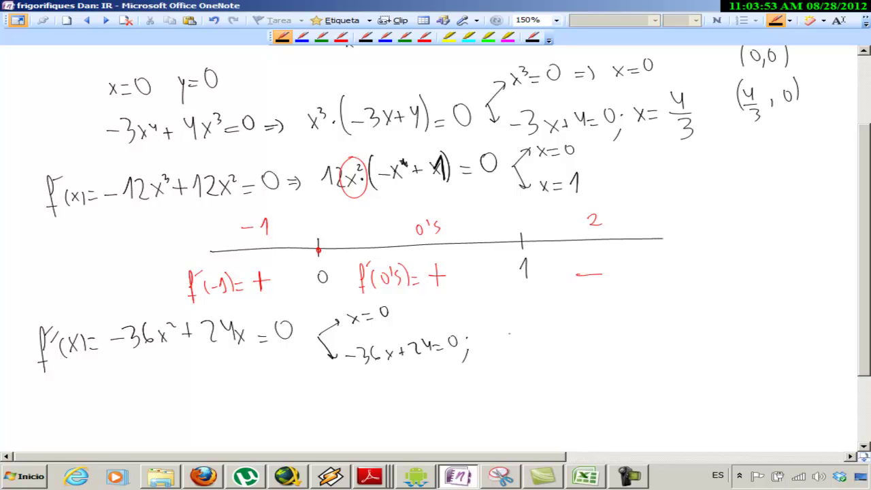
{"action": "mouse_move", "coordinate": [482, 338]}
{"action": "left_mouse_down"}
{"action": "mouse_move", "coordinate": [491, 349]}
{"action": "mouse_move", "coordinate": [483, 349]}
{"action": "left_mouse_up"}
{"action": "left_click_drag", "start_coordinate": [502, 341], "coordinate": [534, 344]}
{"action": "mouse_move", "coordinate": [522, 349]}
{"action": "left_mouse_down"}
{"action": "mouse_move", "coordinate": [535, 356]}
{"action": "mouse_move", "coordinate": [527, 365]}
{"action": "left_mouse_up"}
Draw a black number line with ticks labelled 0, 2/3 and 1
{"action": "left_click_drag", "start_coordinate": [234, 409], "coordinate": [660, 389]}
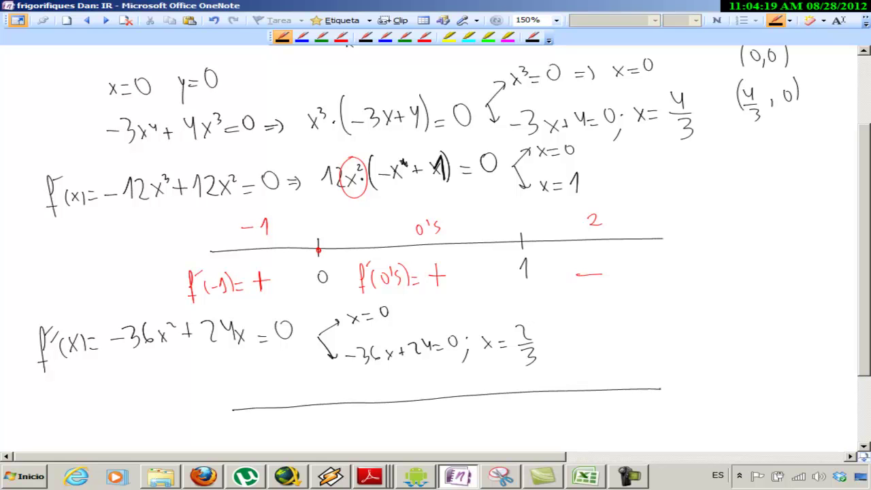
{"action": "left_click_drag", "start_coordinate": [472, 383], "coordinate": [480, 429]}
{"action": "left_click_drag", "start_coordinate": [490, 419], "coordinate": [494, 436]}
{"action": "left_click_drag", "start_coordinate": [325, 389], "coordinate": [327, 413]}
{"action": "left_click_drag", "start_coordinate": [542, 383], "coordinate": [542, 390]}
{"action": "left_click_drag", "start_coordinate": [543, 395], "coordinate": [546, 404]}
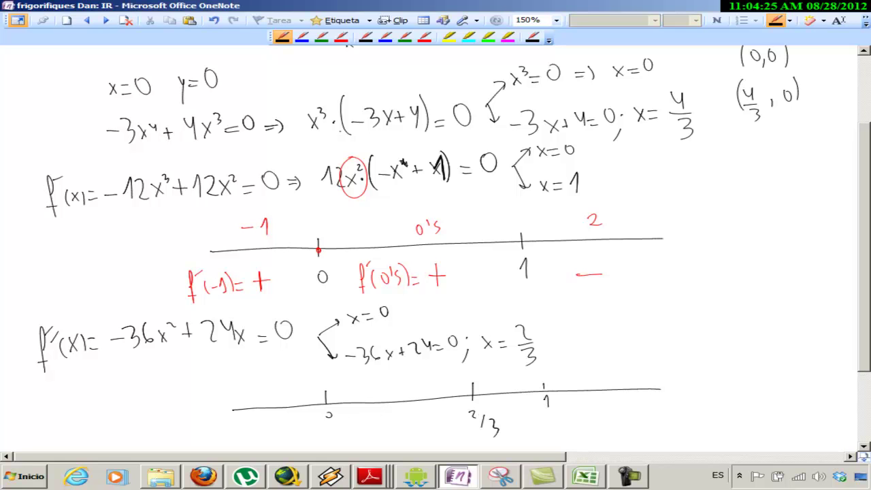
Retrace the 0 and 1 ticks in red ink
{"action": "left_click", "coordinate": [340, 37]}
{"action": "left_click_drag", "start_coordinate": [326, 389], "coordinate": [330, 412]}
{"action": "left_click_drag", "start_coordinate": [542, 379], "coordinate": [550, 405]}
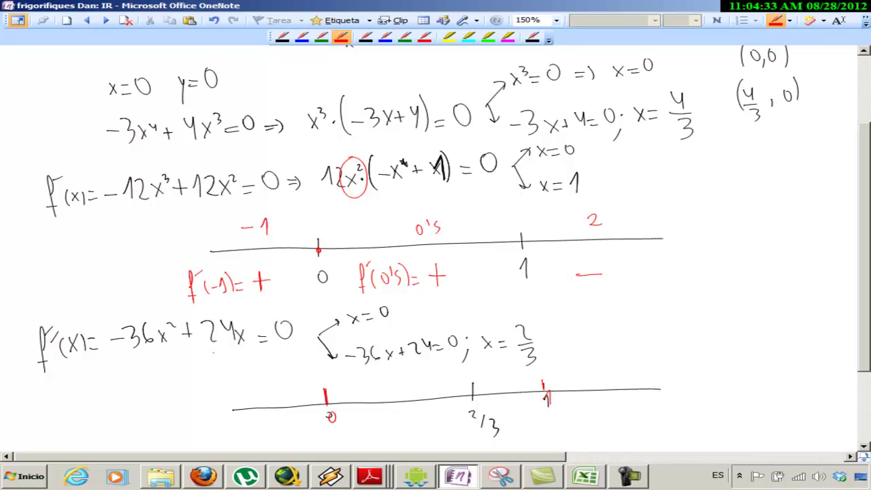
Retrace the 0 tick in black, then write red test values −1, 1/3 and 1 above the line
{"action": "left_click", "coordinate": [281, 38]}
{"action": "left_click_drag", "start_coordinate": [325, 391], "coordinate": [333, 414]}
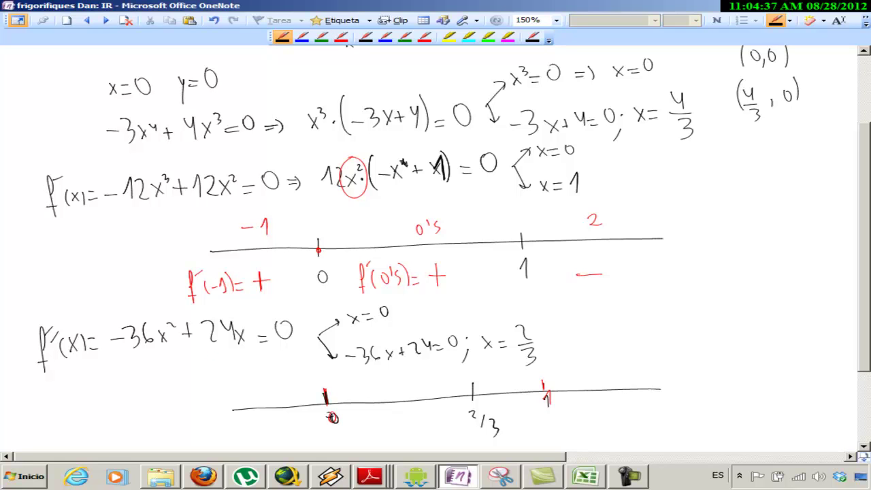
{"action": "left_click", "coordinate": [341, 38]}
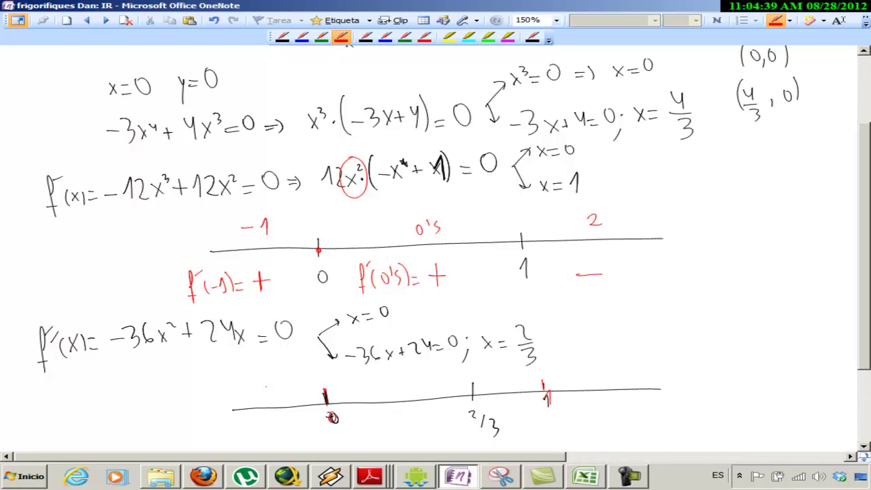
{"action": "left_click_drag", "start_coordinate": [248, 393], "coordinate": [259, 391]}
{"action": "left_click_drag", "start_coordinate": [263, 386], "coordinate": [266, 395]}
{"action": "left_click_drag", "start_coordinate": [390, 374], "coordinate": [391, 385]}
{"action": "mouse_move", "coordinate": [400, 375]}
{"action": "left_mouse_down"}
{"action": "mouse_move", "coordinate": [397, 383]}
{"action": "mouse_move", "coordinate": [415, 387]}
{"action": "left_mouse_up"}
{"action": "left_click_drag", "start_coordinate": [542, 366], "coordinate": [549, 376]}
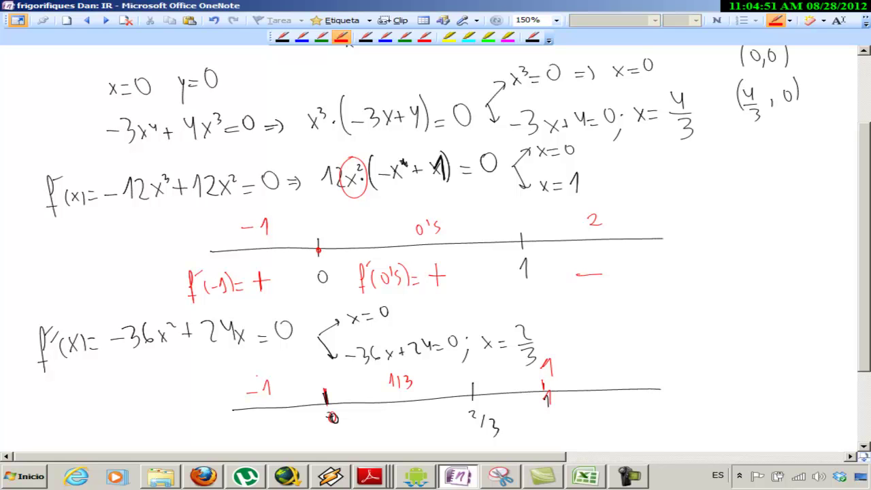
Write the signs −, +, − below the intervals and draw concavity arches above them
{"action": "left_click_drag", "start_coordinate": [258, 426], "coordinate": [278, 426]}
{"action": "mouse_move", "coordinate": [404, 411]}
{"action": "left_mouse_down"}
{"action": "mouse_move", "coordinate": [406, 432]}
{"action": "mouse_move", "coordinate": [413, 422]}
{"action": "left_mouse_up"}
{"action": "left_click_drag", "start_coordinate": [534, 416], "coordinate": [549, 415]}
{"action": "left_click_drag", "start_coordinate": [279, 397], "coordinate": [306, 404]}
{"action": "left_click_drag", "start_coordinate": [367, 371], "coordinate": [441, 367]}
{"action": "left_click_drag", "start_coordinate": [520, 379], "coordinate": [592, 380]}
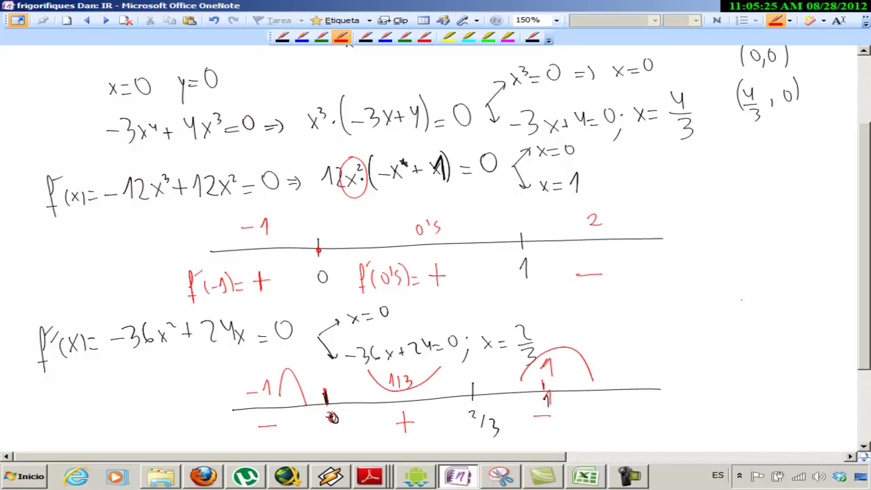
Draw a vertical y-axis and a horizontal x-axis in black on the blank area below
{"action": "scroll", "coordinate": [349, 204], "scroll_direction": "down", "scroll_amount": 4}
{"action": "left_click", "coordinate": [282, 36]}
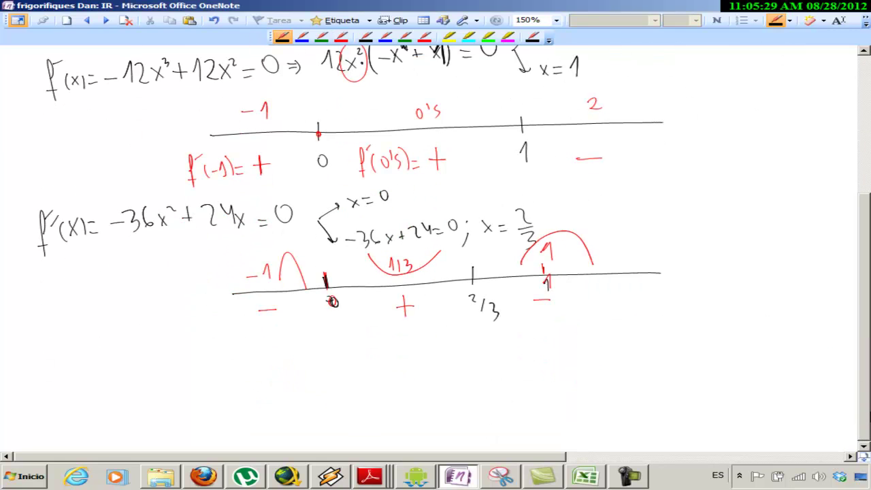
{"action": "left_click", "coordinate": [864, 446]}
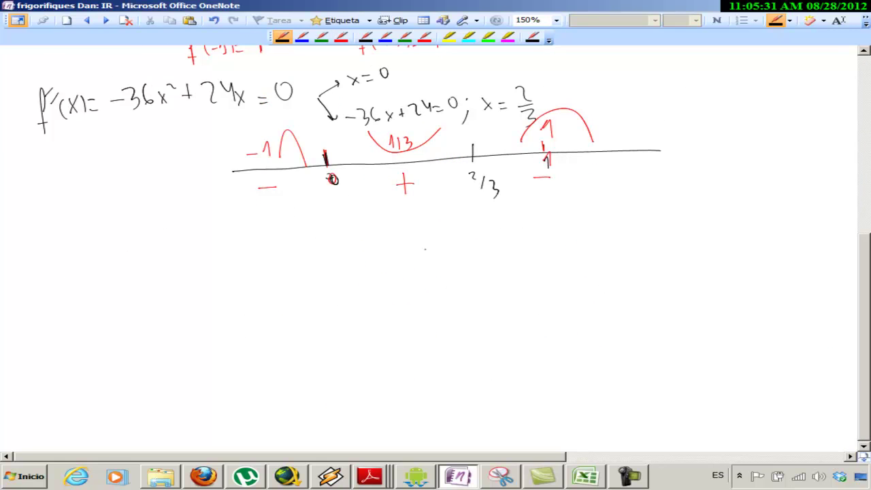
{"action": "left_click_drag", "start_coordinate": [412, 214], "coordinate": [419, 449]}
{"action": "left_click_drag", "start_coordinate": [182, 314], "coordinate": [693, 307]}
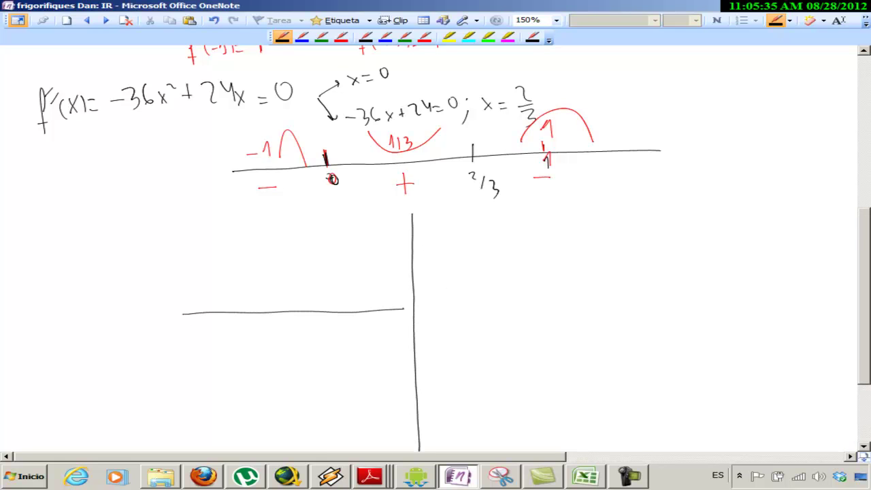
Extend the axes and add evenly spaced tick marks along the x-axis
{"action": "left_click_drag", "start_coordinate": [411, 190], "coordinate": [412, 224]}
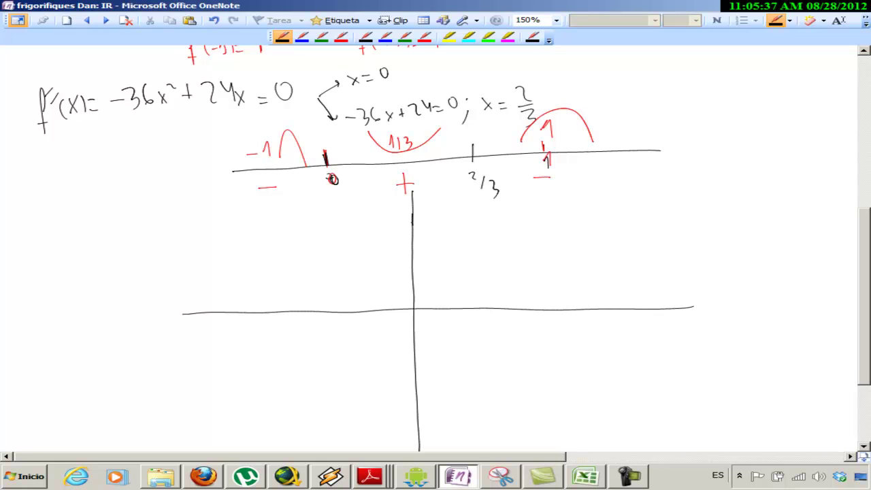
{"action": "left_click_drag", "start_coordinate": [468, 301], "coordinate": [468, 314]}
{"action": "left_click_drag", "start_coordinate": [533, 301], "coordinate": [534, 314]}
{"action": "left_click_drag", "start_coordinate": [600, 300], "coordinate": [602, 313]}
{"action": "left_click_drag", "start_coordinate": [667, 298], "coordinate": [670, 313]}
{"action": "left_click_drag", "start_coordinate": [342, 306], "coordinate": [343, 316]}
{"action": "left_click_drag", "start_coordinate": [273, 308], "coordinate": [272, 317]}
{"action": "left_click_drag", "start_coordinate": [183, 314], "coordinate": [82, 318]}
{"action": "left_click_drag", "start_coordinate": [182, 310], "coordinate": [182, 324]}
{"action": "left_click_drag", "start_coordinate": [95, 313], "coordinate": [96, 324]}
{"action": "left_click_drag", "start_coordinate": [865, 298], "coordinate": [868, 139]}
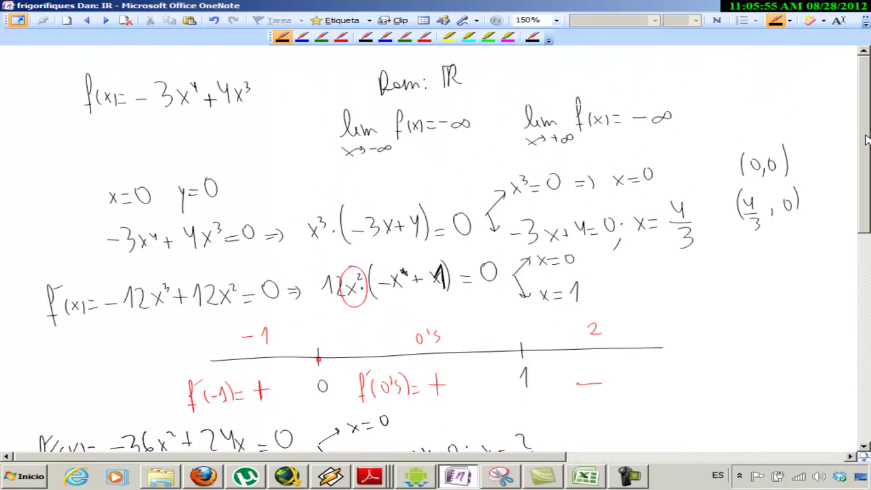
{"action": "left_click_drag", "start_coordinate": [868, 140], "coordinate": [867, 312]}
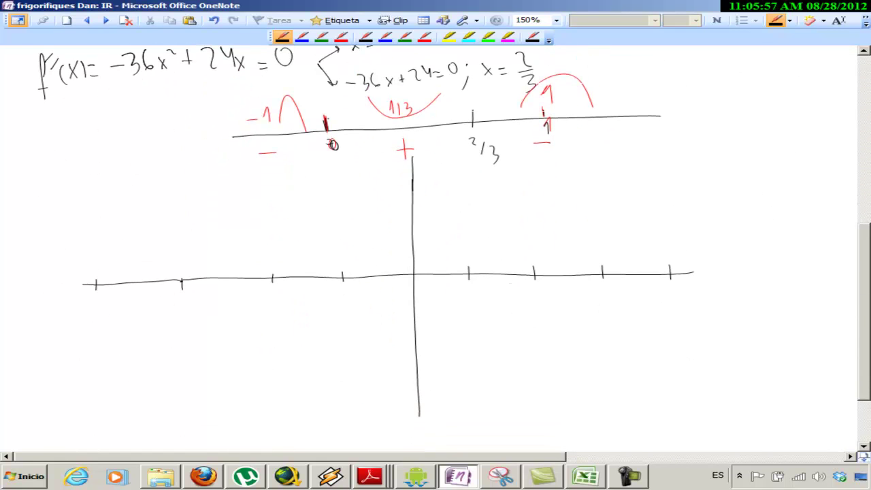
Place a green dot at the origin of the new axes
{"action": "left_click", "coordinate": [322, 37]}
{"action": "left_click", "coordinate": [415, 274]}
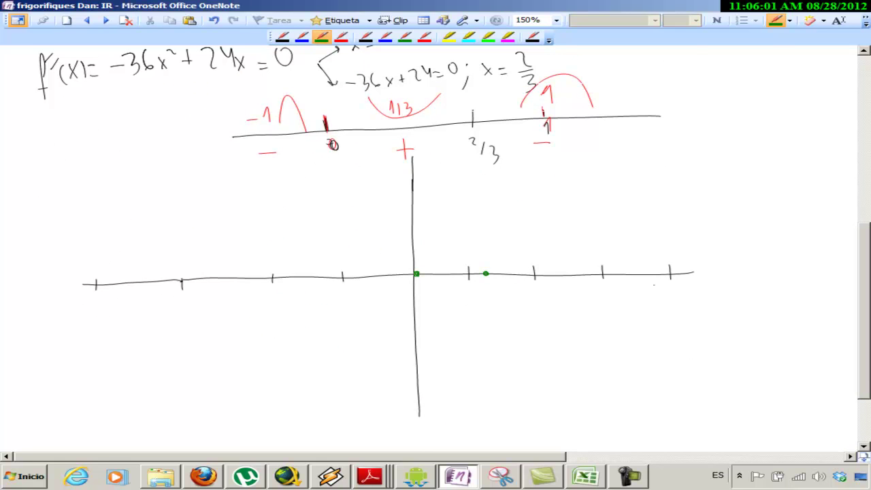
{"action": "left_click_drag", "start_coordinate": [866, 319], "coordinate": [857, 162]}
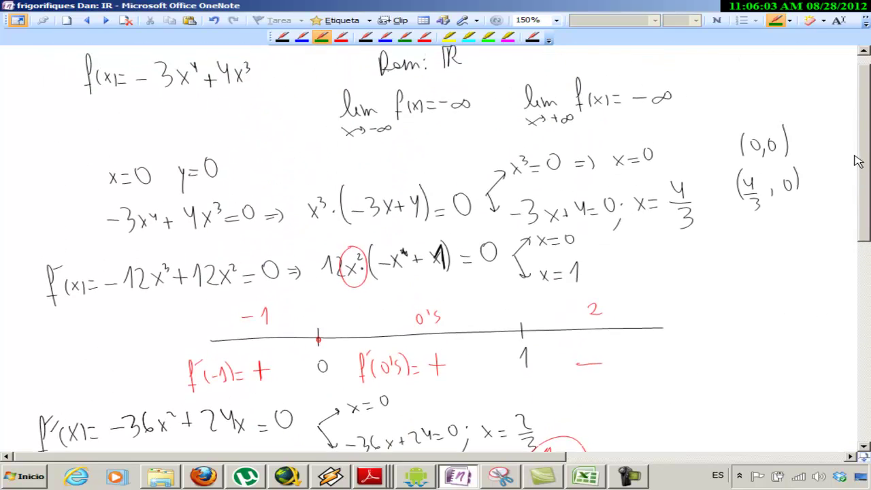
{"action": "left_click_drag", "start_coordinate": [861, 162], "coordinate": [864, 186]}
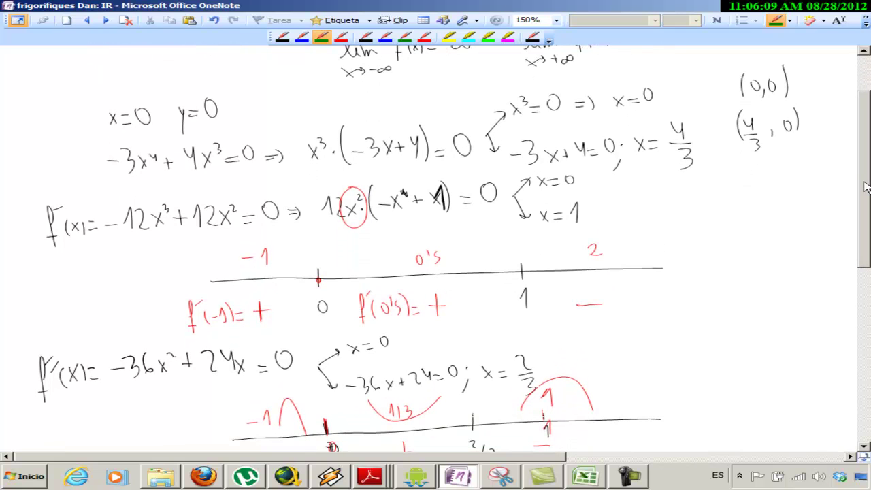
{"action": "mouse_move", "coordinate": [864, 186]}
{"action": "left_mouse_down"}
{"action": "mouse_move", "coordinate": [864, 195]}
{"action": "mouse_move", "coordinate": [864, 142]}
{"action": "mouse_move", "coordinate": [864, 336]}
{"action": "left_mouse_up"}
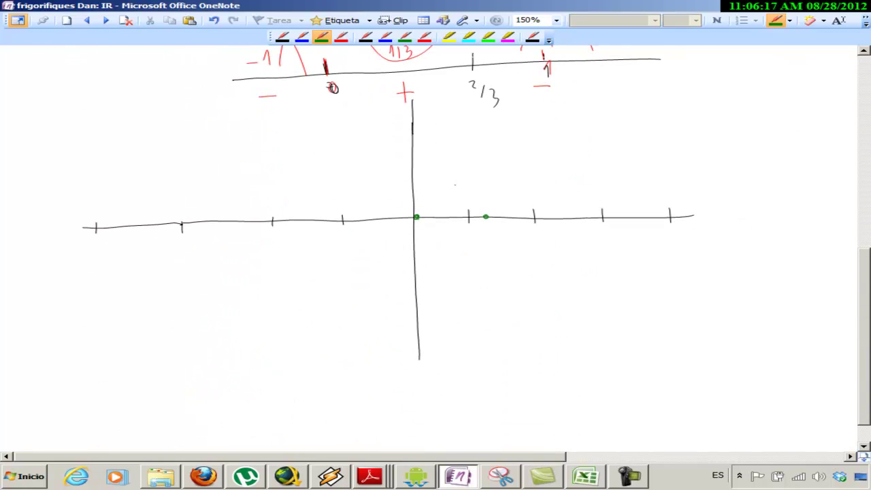
Mark a green height tick on the y-axis and draw the curve rising from the origin to the peak
{"action": "left_click", "coordinate": [468, 162]}
{"action": "left_click_drag", "start_coordinate": [407, 161], "coordinate": [475, 174]}
{"action": "left_click_drag", "start_coordinate": [461, 173], "coordinate": [396, 229]}
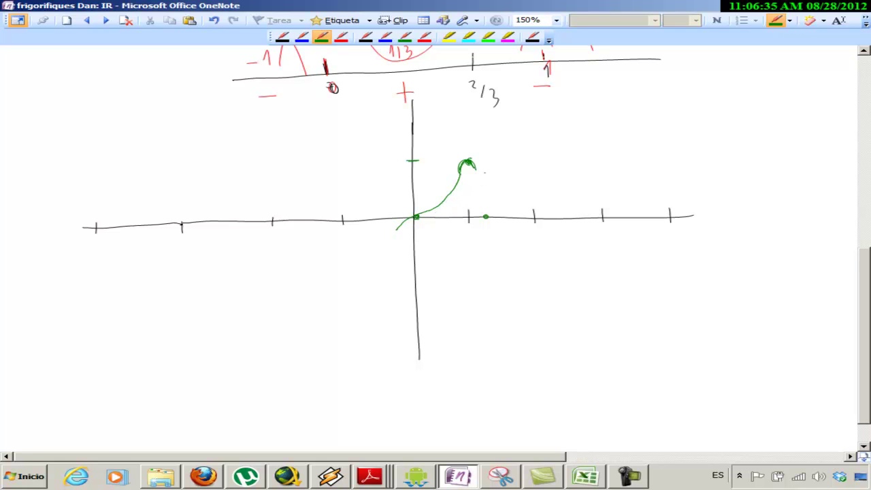
{"action": "left_click_drag", "start_coordinate": [478, 170], "coordinate": [485, 181]}
{"action": "right_click", "coordinate": [474, 159]}
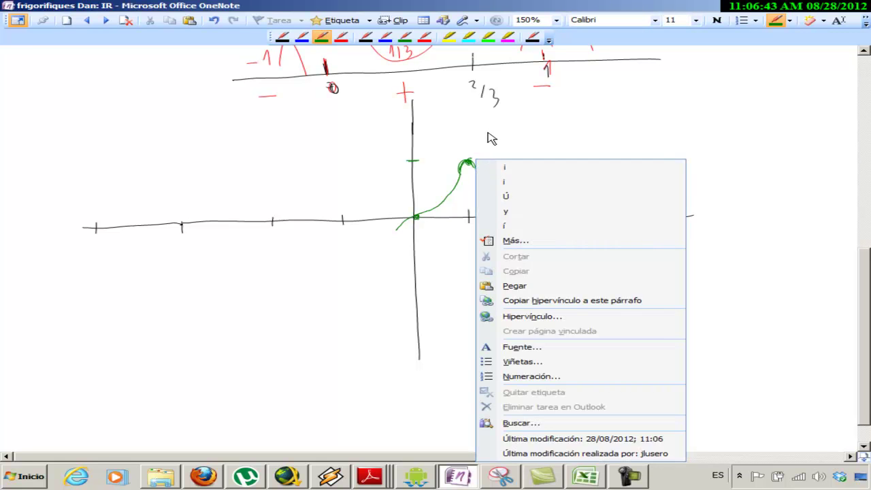
{"action": "left_click", "coordinate": [507, 146]}
{"action": "mouse_move", "coordinate": [867, 275]}
{"action": "left_mouse_down"}
{"action": "mouse_move", "coordinate": [866, 215]}
{"action": "mouse_move", "coordinate": [867, 235]}
{"action": "left_mouse_up"}
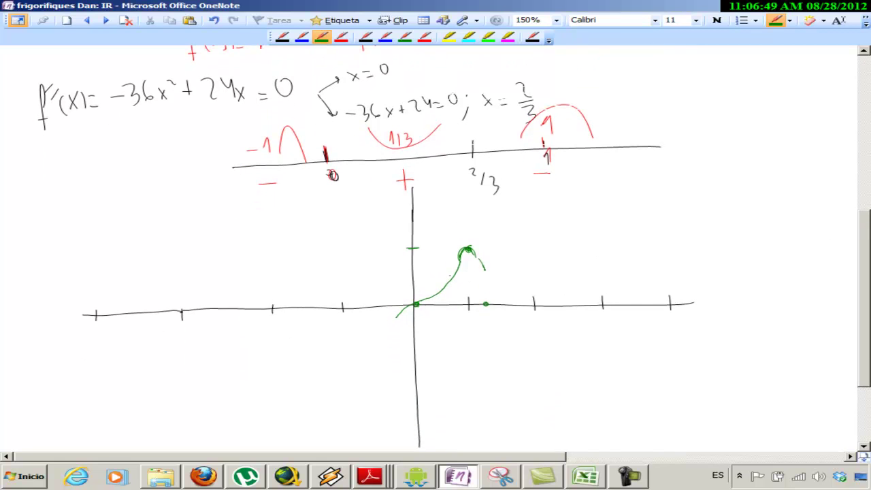
Label the peak's x-position and extend both curve branches downward, then exit inking
{"action": "mouse_move", "coordinate": [455, 275]}
{"action": "left_mouse_down"}
{"action": "mouse_move", "coordinate": [462, 249]}
{"action": "mouse_move", "coordinate": [461, 317]}
{"action": "left_mouse_up"}
{"action": "left_click_drag", "start_coordinate": [461, 313], "coordinate": [464, 322]}
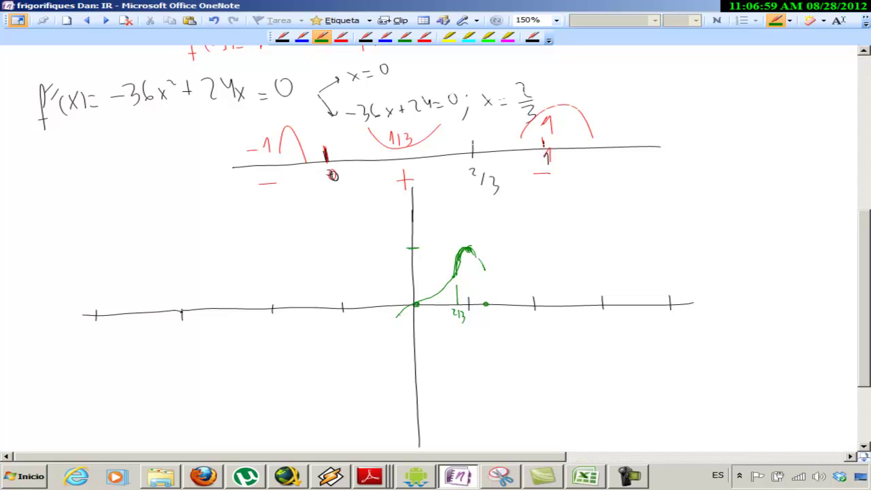
{"action": "left_click_drag", "start_coordinate": [397, 317], "coordinate": [368, 399]}
{"action": "mouse_move", "coordinate": [471, 253]}
{"action": "left_mouse_down"}
{"action": "mouse_move", "coordinate": [485, 270]}
{"action": "mouse_move", "coordinate": [498, 424]}
{"action": "left_mouse_up"}
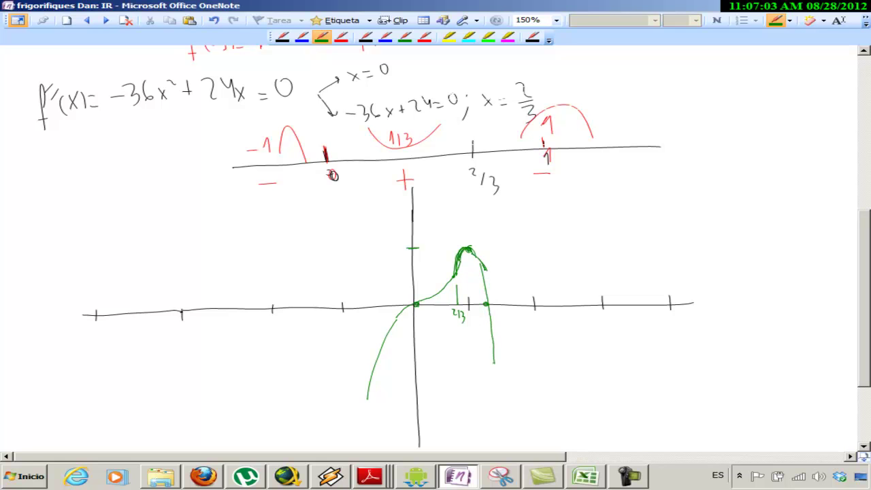
{"action": "left_click_drag", "start_coordinate": [368, 387], "coordinate": [361, 431]}
{"action": "left_click_drag", "start_coordinate": [494, 391], "coordinate": [504, 442]}
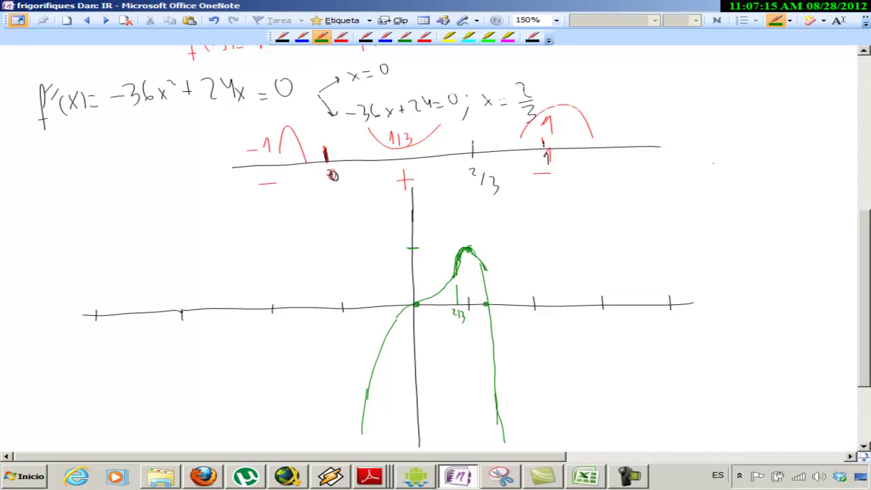
{"action": "key", "text": "Escape"}
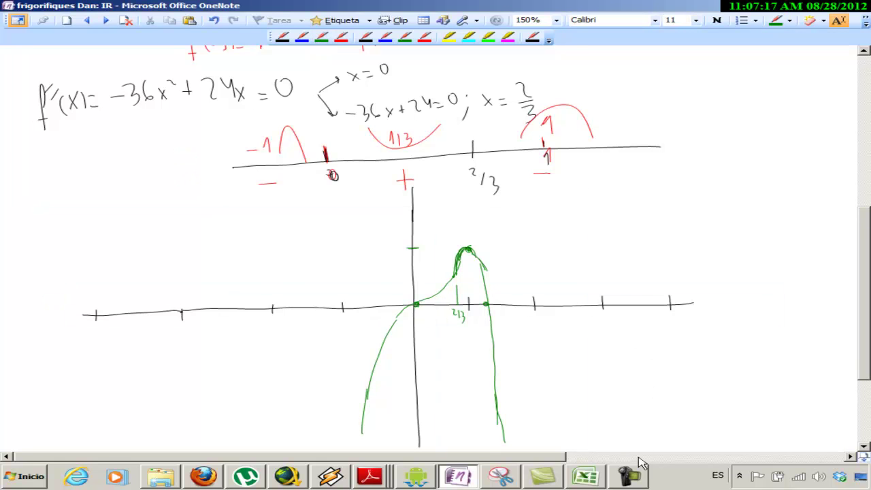